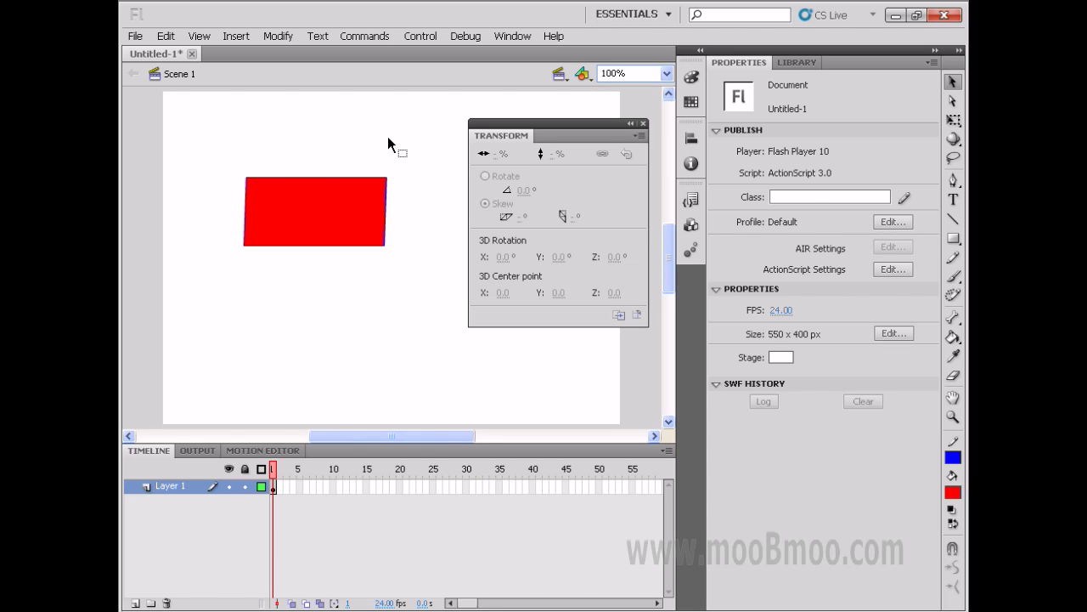
# Unlink the red rectangle's width and height scaling, and scale its width to 96% and its height to 102%
pyautogui.click(344, 193)
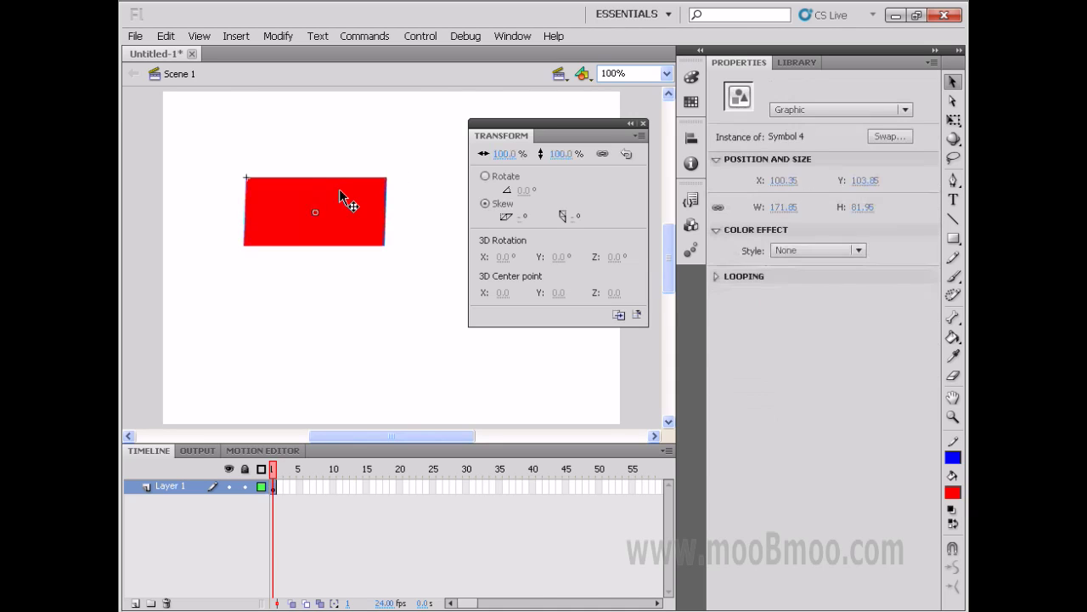
pyautogui.click(603, 153)
pyautogui.moveTo(503, 158)
pyautogui.mouseDown()
pyautogui.moveTo(544, 158)
pyautogui.moveTo(483, 158)
pyautogui.moveTo(531, 158)
pyautogui.moveTo(502, 158)
pyautogui.mouseUp()
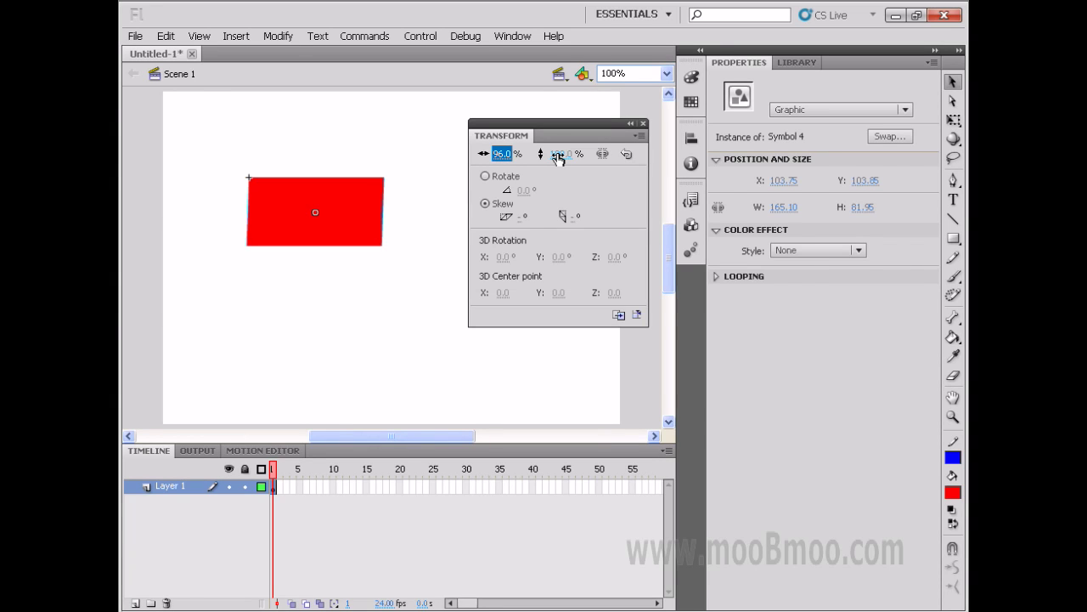
pyautogui.moveTo(559, 155)
pyautogui.mouseDown()
pyautogui.moveTo(571, 155)
pyautogui.moveTo(543, 153)
pyautogui.moveTo(568, 154)
pyautogui.mouseUp()
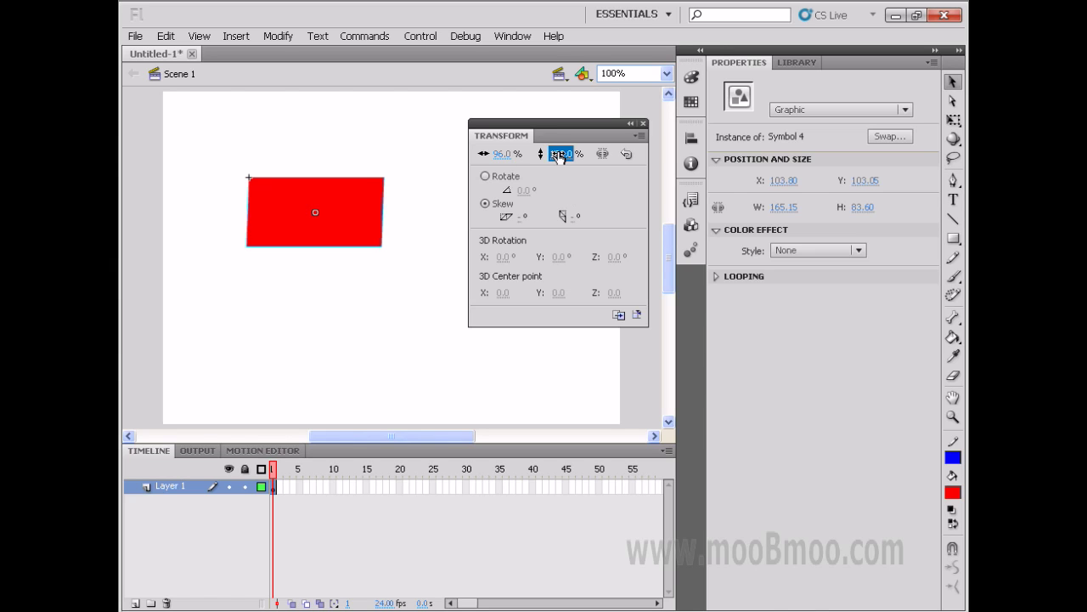
# Set the rectangle's horizontal scale to 150% with the proportions unlinked
pyautogui.click(504, 155)
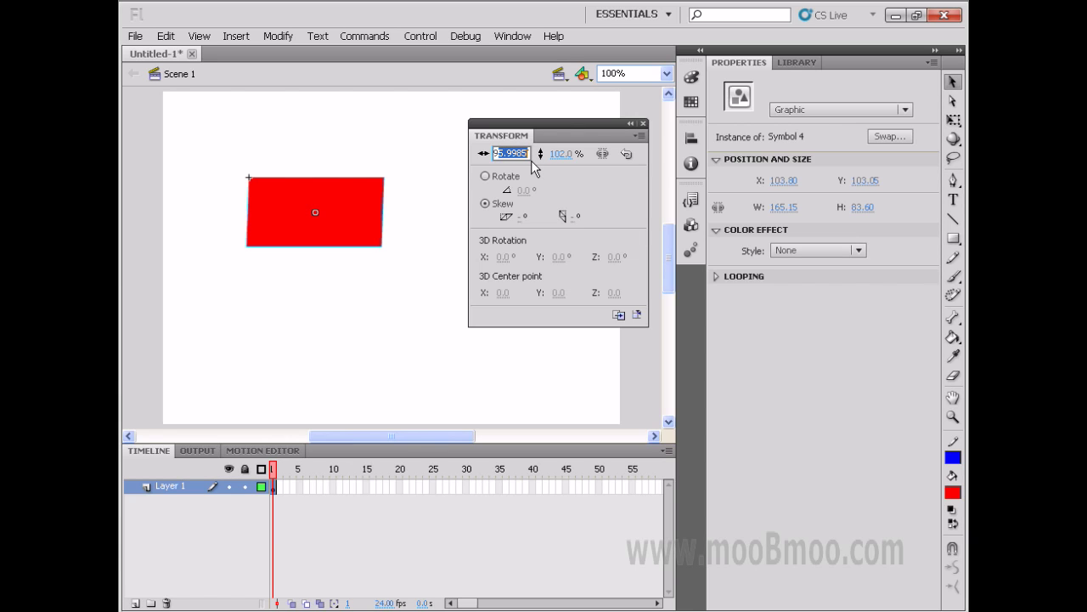
pyautogui.press('BackSpace')
pyautogui.write('150')
pyautogui.press('Return')
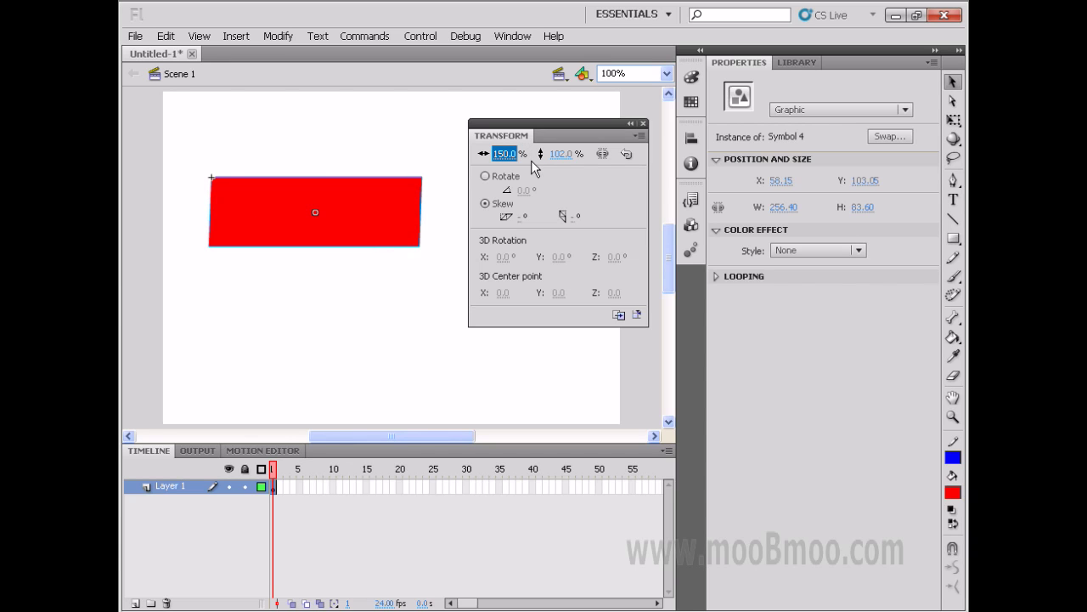
# Scale the rectangle with linked proportions to about 111% height, and reset its transformation
pyautogui.click(603, 155)
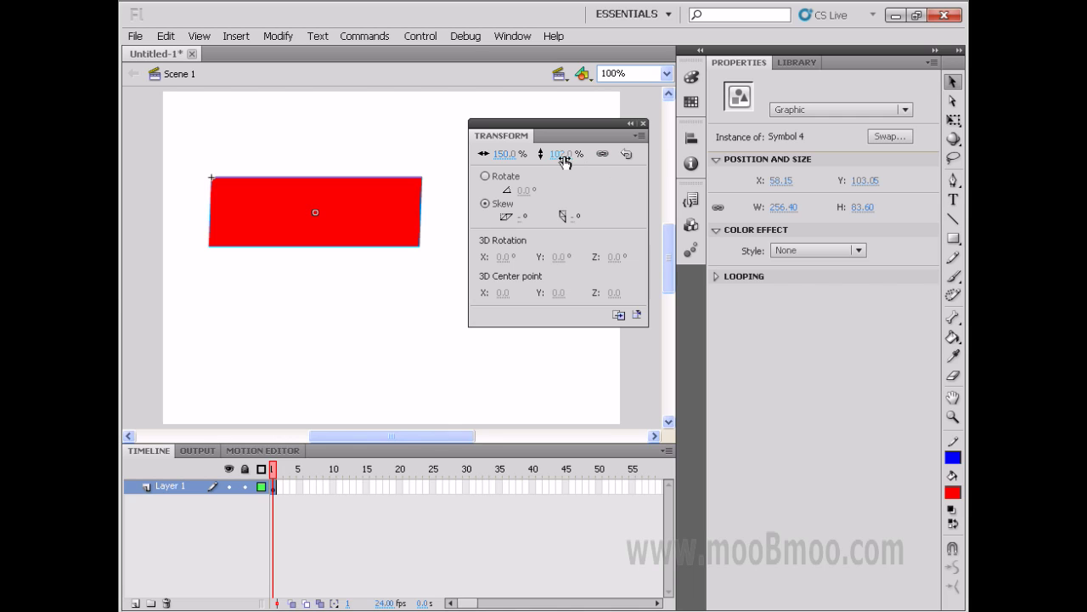
pyautogui.moveTo(564, 161)
pyautogui.mouseDown()
pyautogui.moveTo(578, 157)
pyautogui.moveTo(551, 155)
pyautogui.moveTo(580, 157)
pyautogui.moveTo(557, 157)
pyautogui.moveTo(571, 158)
pyautogui.mouseUp()
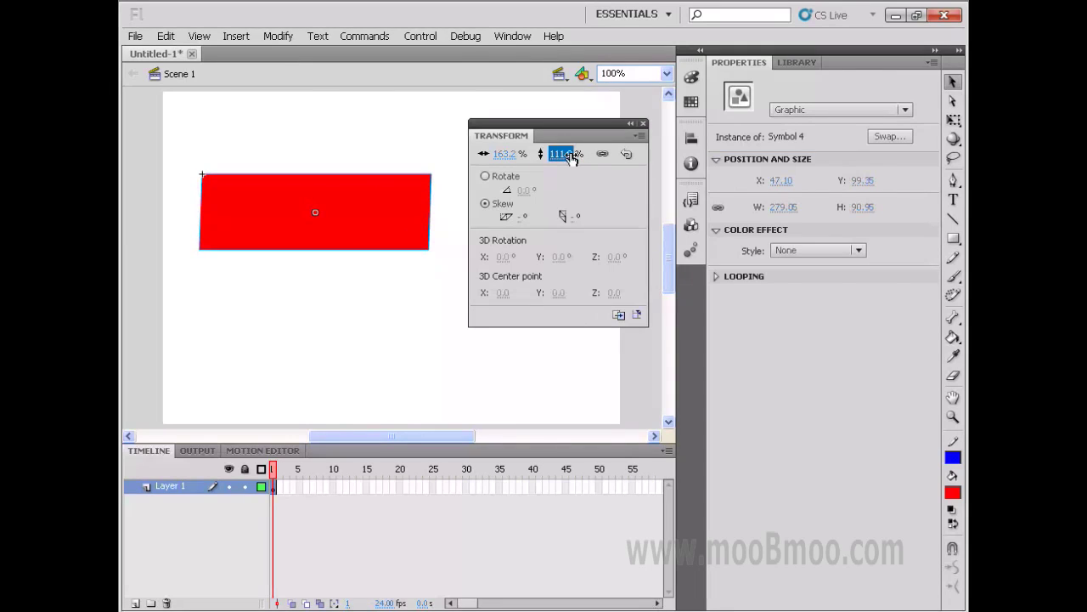
pyautogui.click(626, 155)
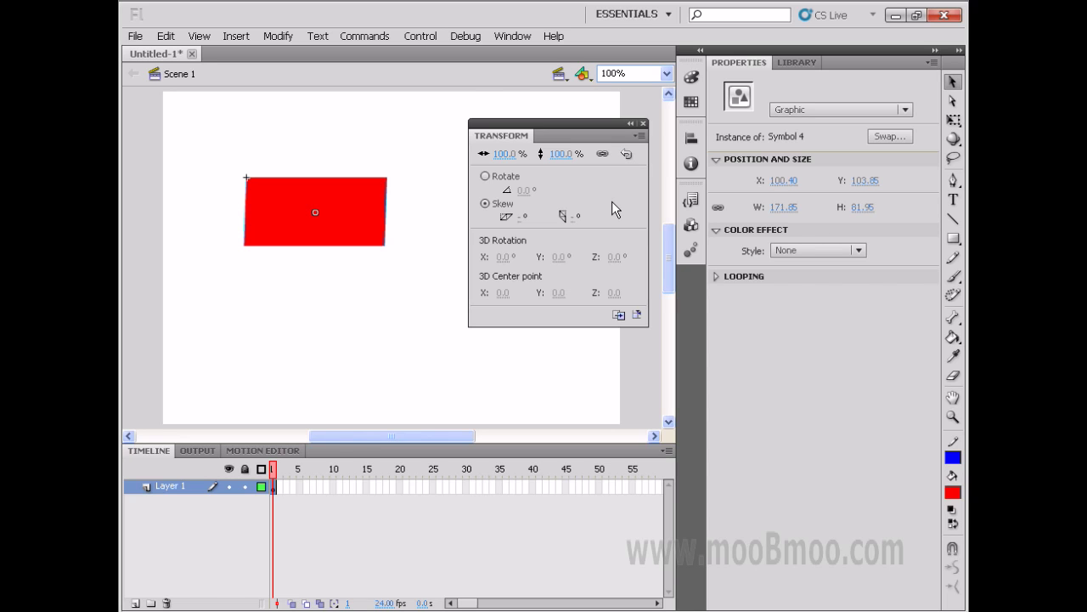
# Rotate the rectangle by 21 degrees, and set its rotation back to 0 degrees
pyautogui.click(499, 177)
pyautogui.moveTo(518, 188)
pyautogui.mouseDown()
pyautogui.moveTo(583, 200)
pyautogui.moveTo(535, 191)
pyautogui.moveTo(593, 190)
pyautogui.moveTo(488, 188)
pyautogui.moveTo(573, 187)
pyautogui.moveTo(509, 189)
pyautogui.moveTo(538, 188)
pyautogui.mouseUp()
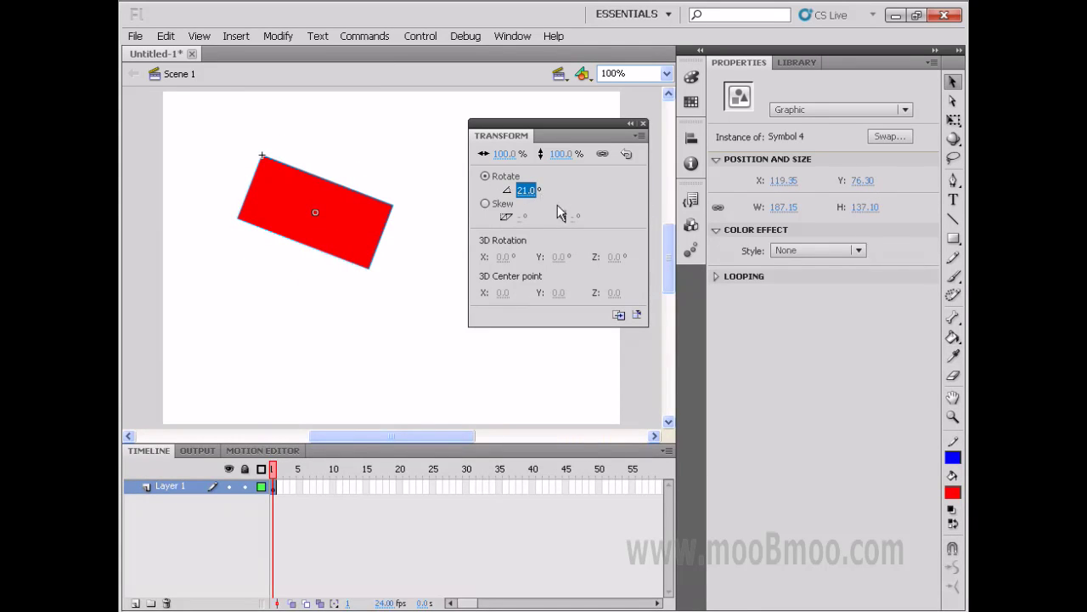
pyautogui.click(537, 189)
pyautogui.write('0')
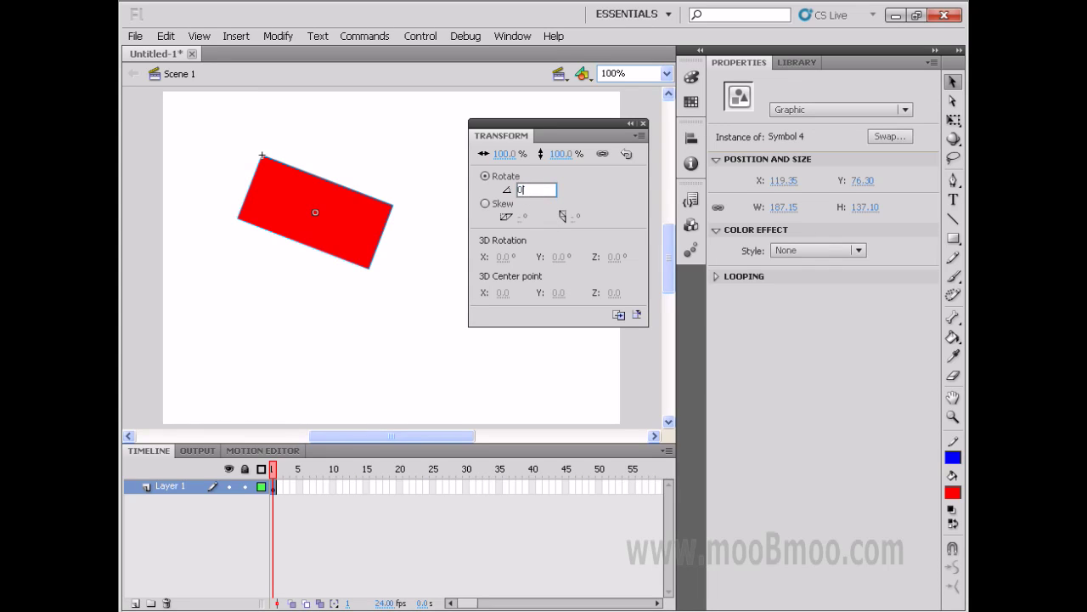
pyautogui.press('Return')
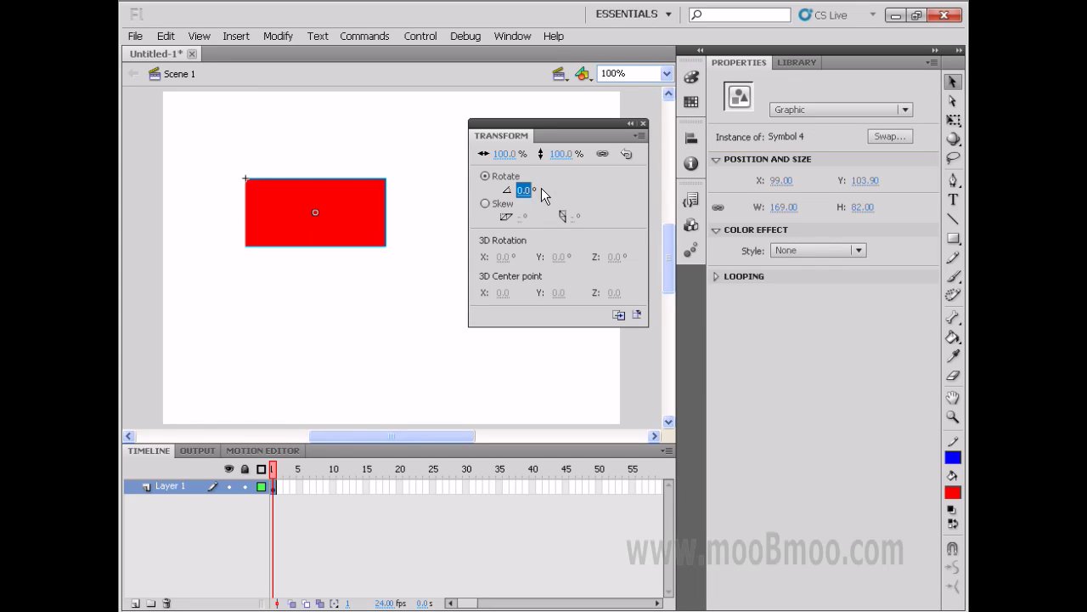
# Skew the rectangle horizontally by 90 degrees, and set the horizontal skew back to 0
pyautogui.click(497, 204)
pyautogui.moveTo(526, 222); pyautogui.dragTo(602, 219)
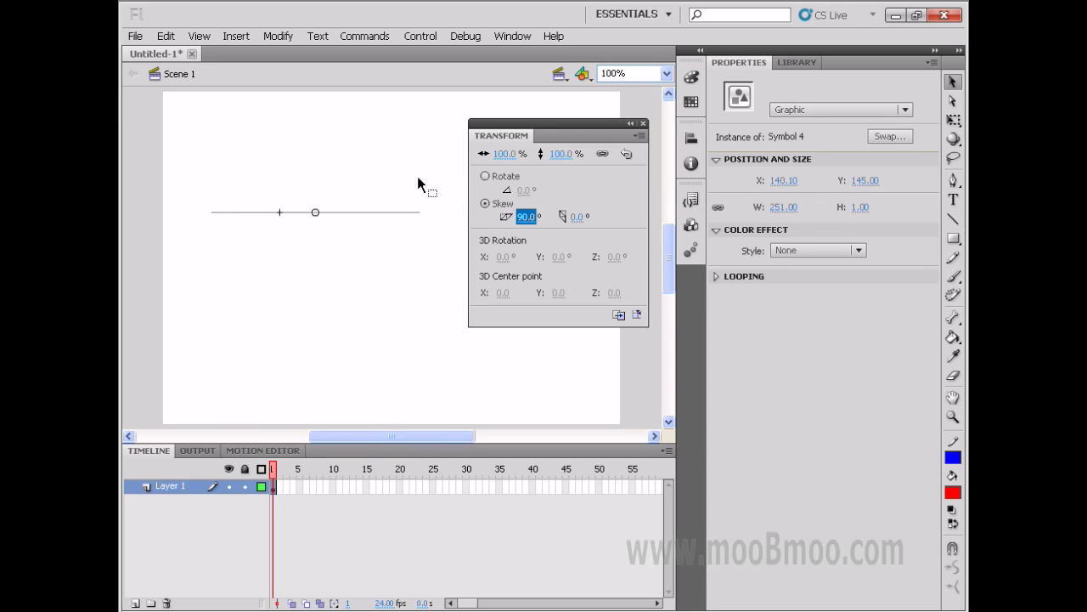
pyautogui.write('0')
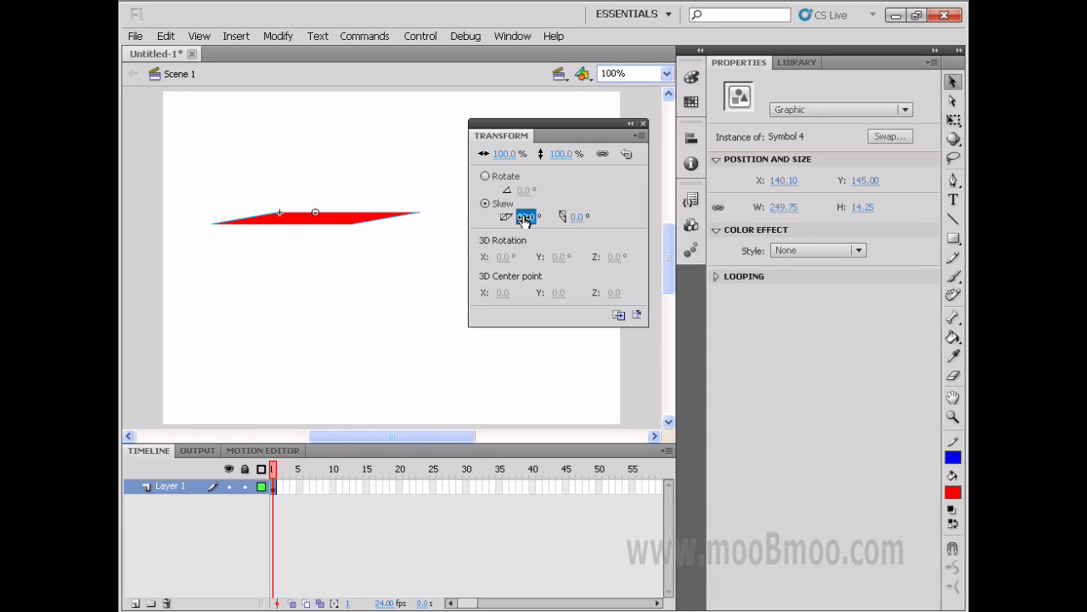
pyautogui.press('Return')
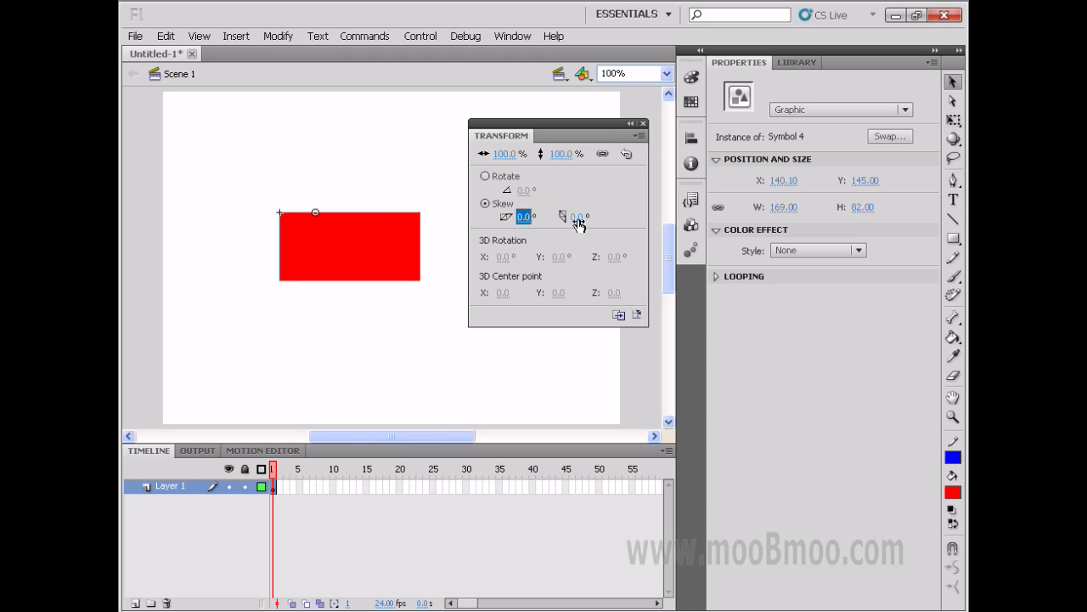
# Skew the rectangle vertically by 90 degrees, and set the vertical skew back to 0
pyautogui.moveTo(576, 223); pyautogui.dragTo(649, 216)
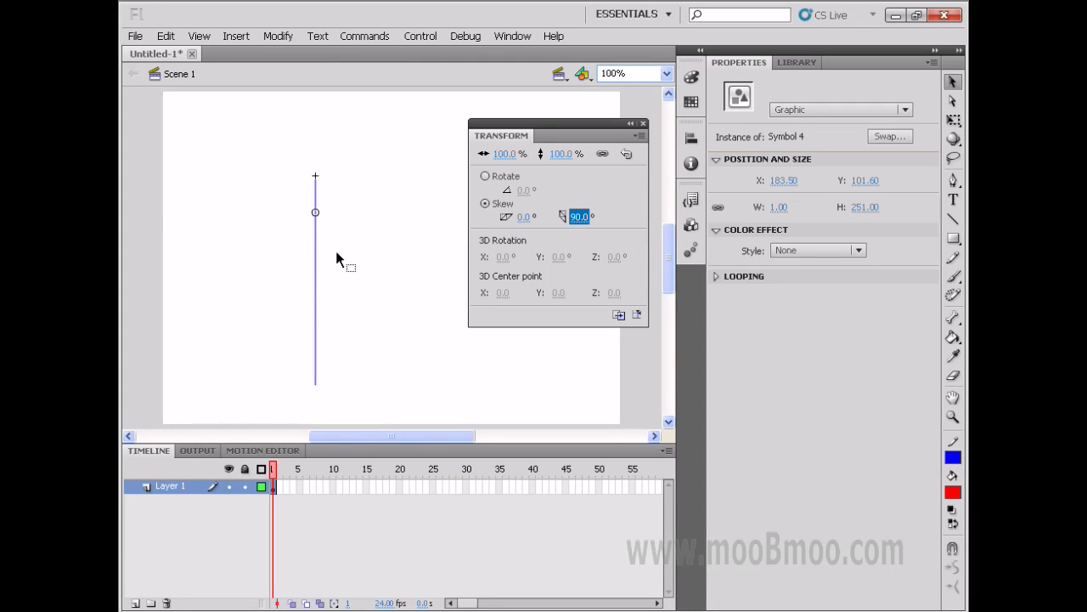
pyautogui.click(584, 218)
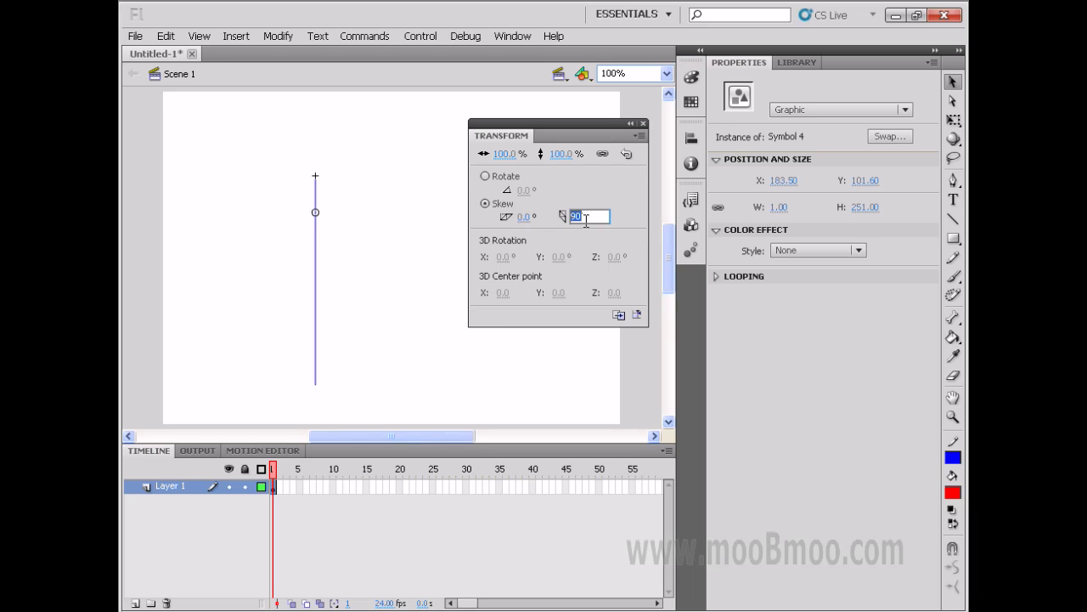
pyautogui.write('0')
pyautogui.press('Return')
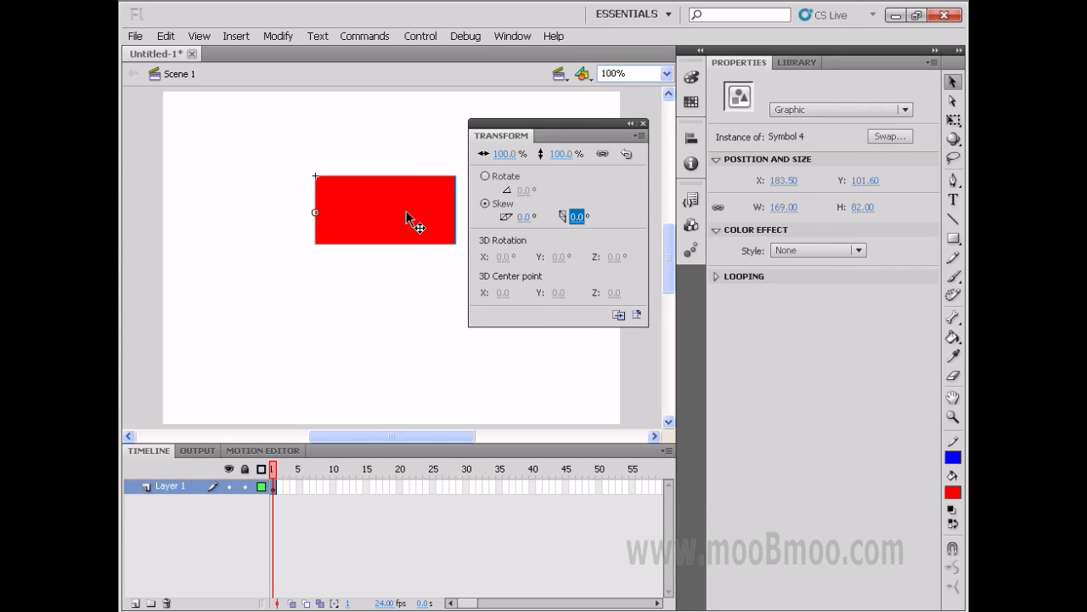
# Move the rectangle left to about X 115.5, Y 109.6, and rotate it by 15 degrees
pyautogui.moveTo(394, 213); pyautogui.dragTo(337, 220)
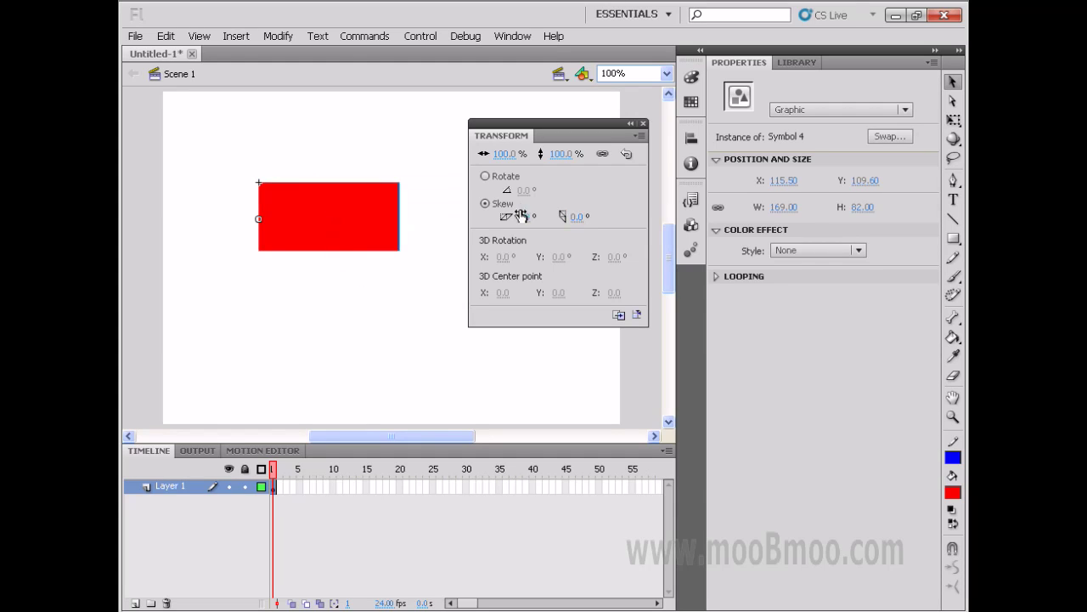
pyautogui.click(497, 176)
pyautogui.click(523, 192)
pyautogui.moveTo(524, 194); pyautogui.dragTo(537, 196)
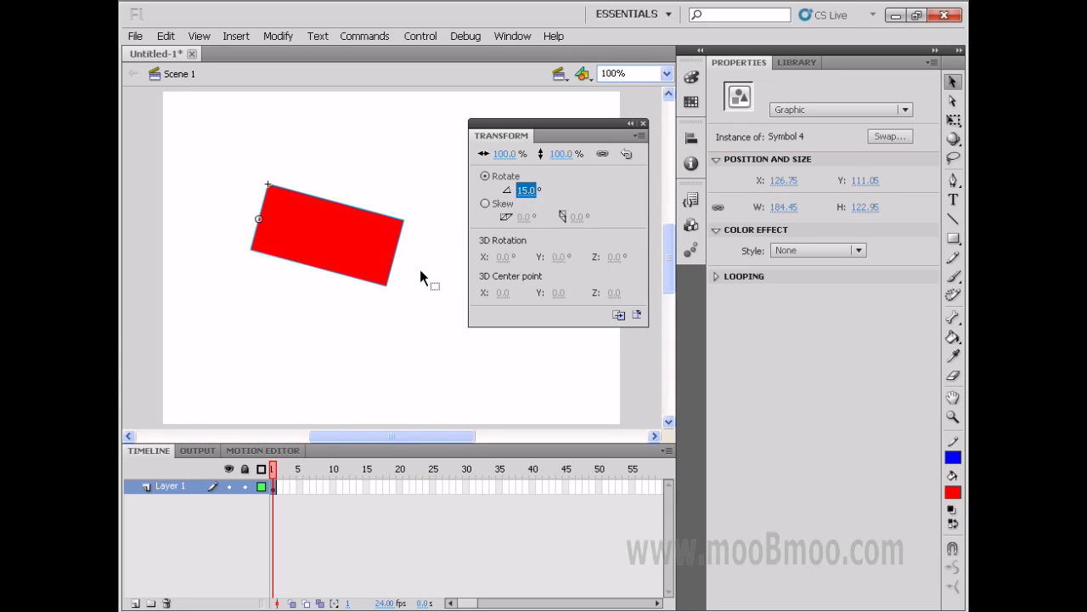
# Duplicate the rotated rectangle with its transformation repeated, and compare the rotation angles of the original and the copy
pyautogui.click(619, 315)
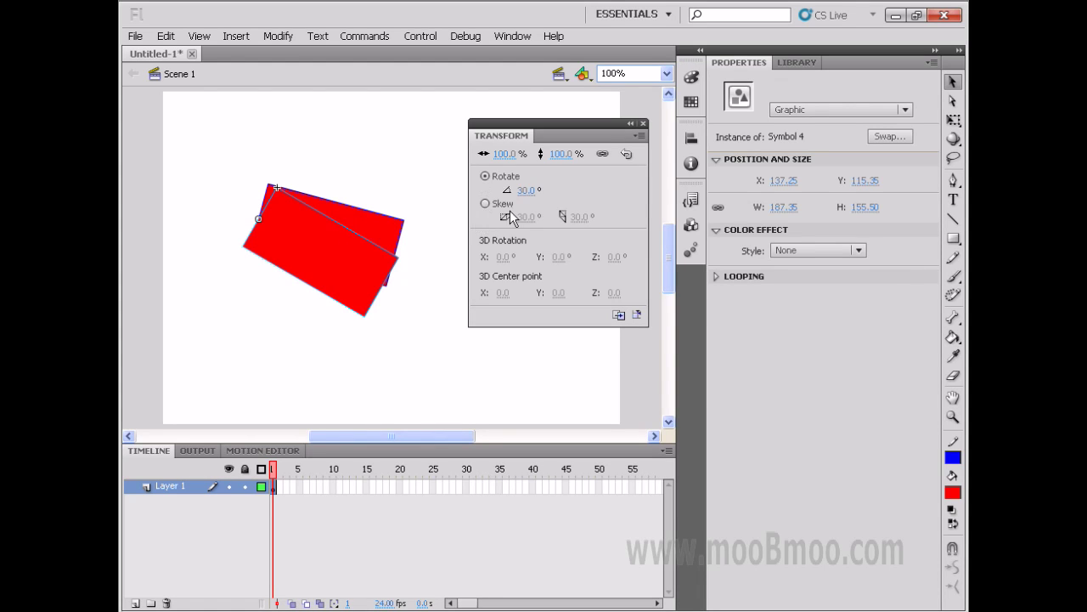
pyautogui.click(381, 230)
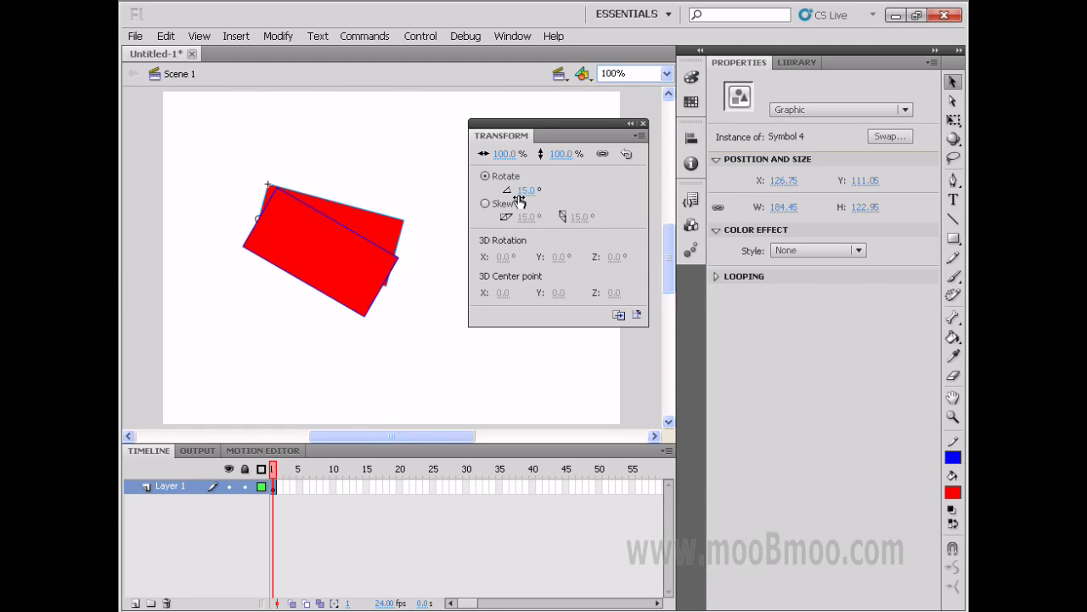
pyautogui.click(340, 251)
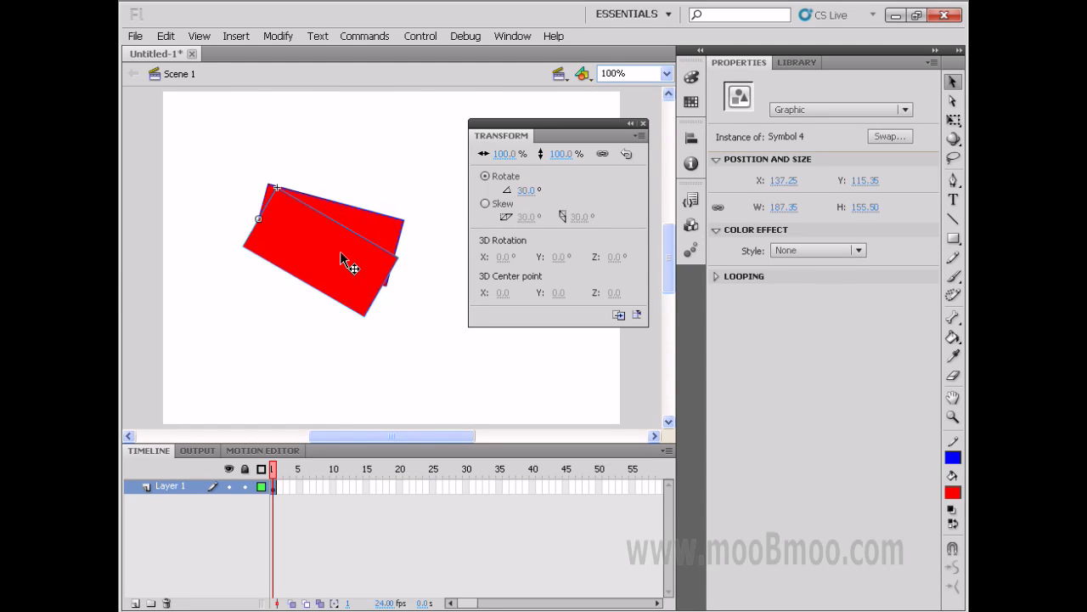
# Remove the copy's transformation and move it below the original to about X 80.5, Y 245
pyautogui.click(638, 316)
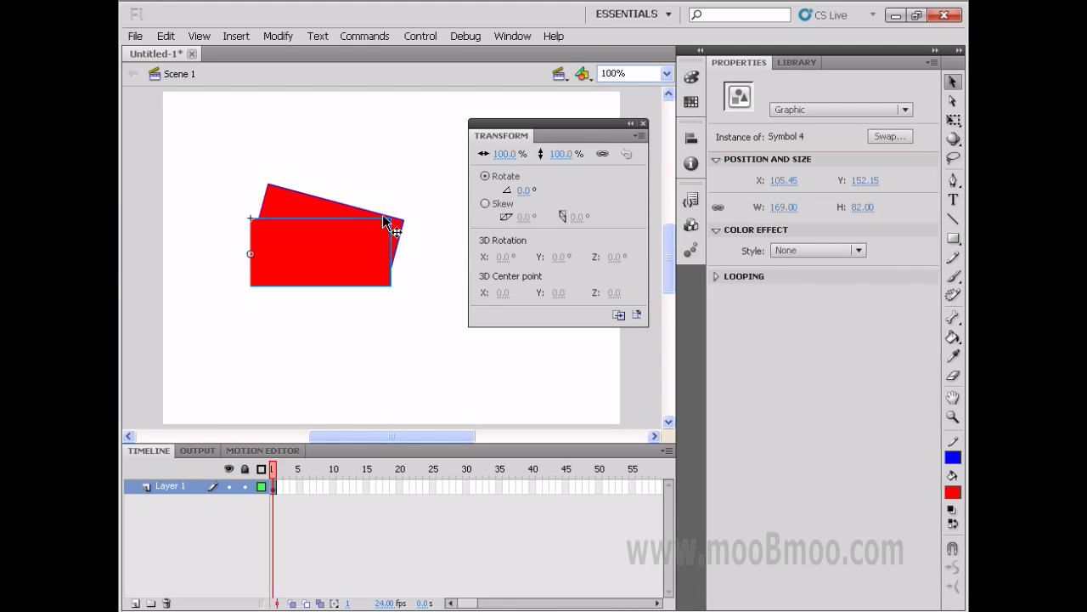
pyautogui.moveTo(336, 245); pyautogui.dragTo(316, 326)
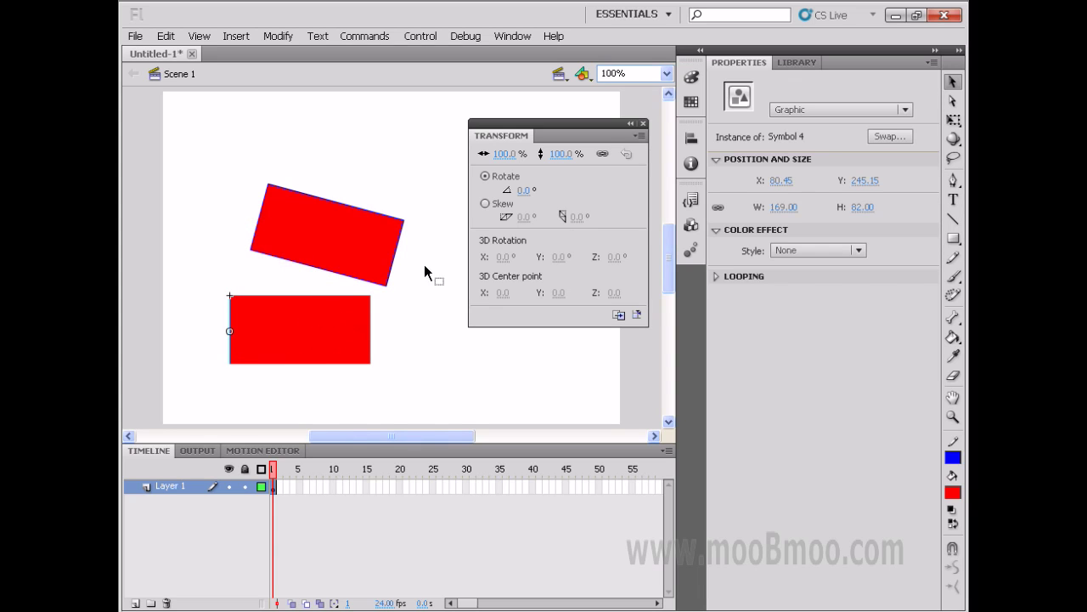
# Scale the lower rectangle proportionally to 200% in width and height
pyautogui.moveTo(504, 154); pyautogui.dragTo(592, 159)
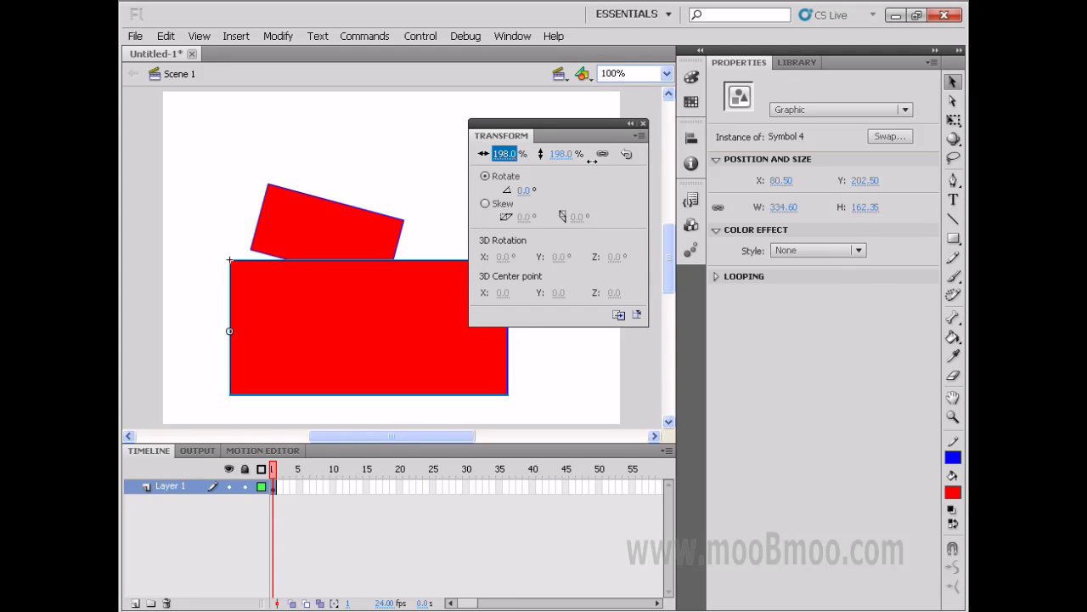
pyautogui.click(510, 154)
pyautogui.write('200')
pyautogui.press('Return')
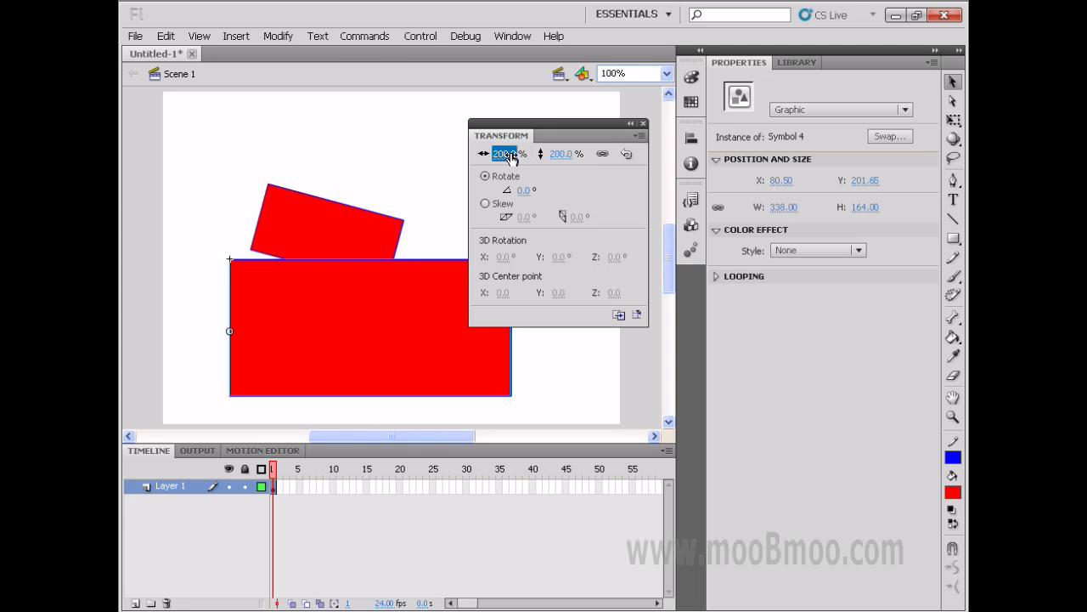
# Duplicate the 200% rectangle with its scaling repeated, move the copy up and to the left, and remove the copy's transformation
pyautogui.click(620, 316)
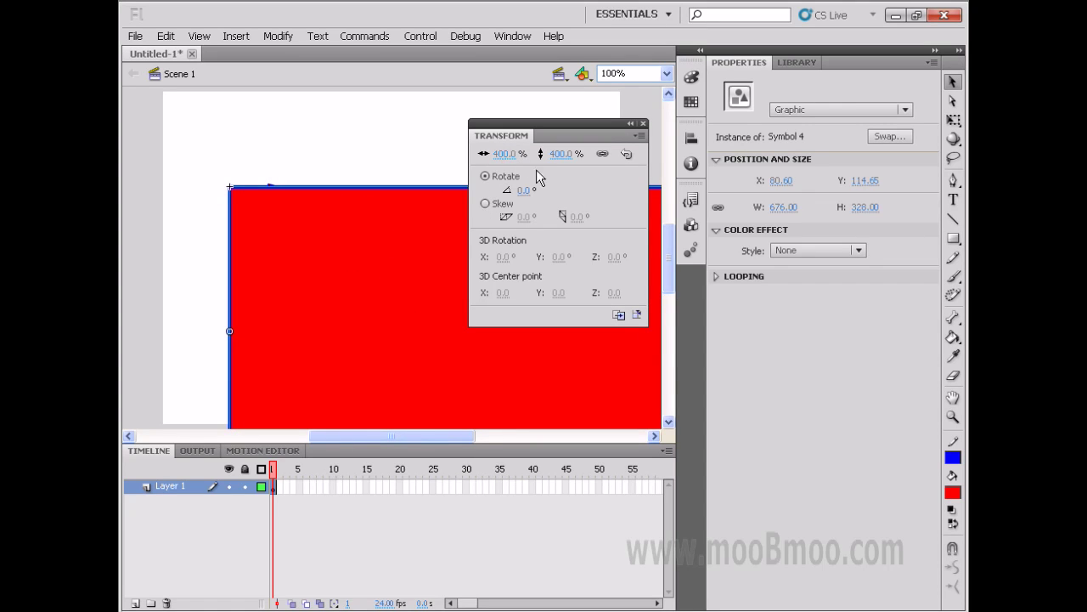
pyautogui.moveTo(362, 257); pyautogui.dragTo(261, 187)
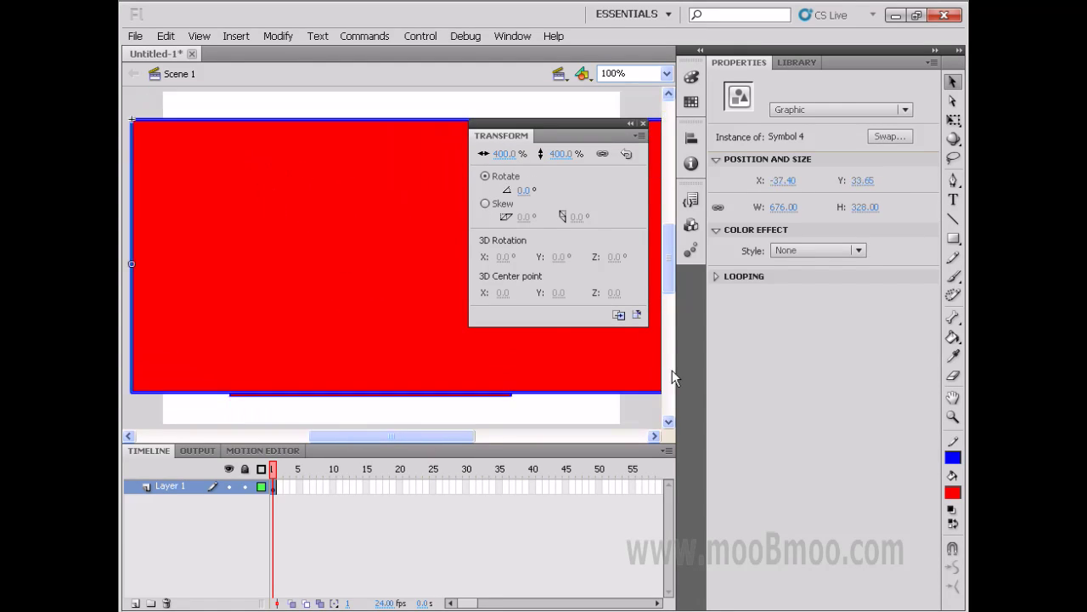
pyautogui.click(637, 315)
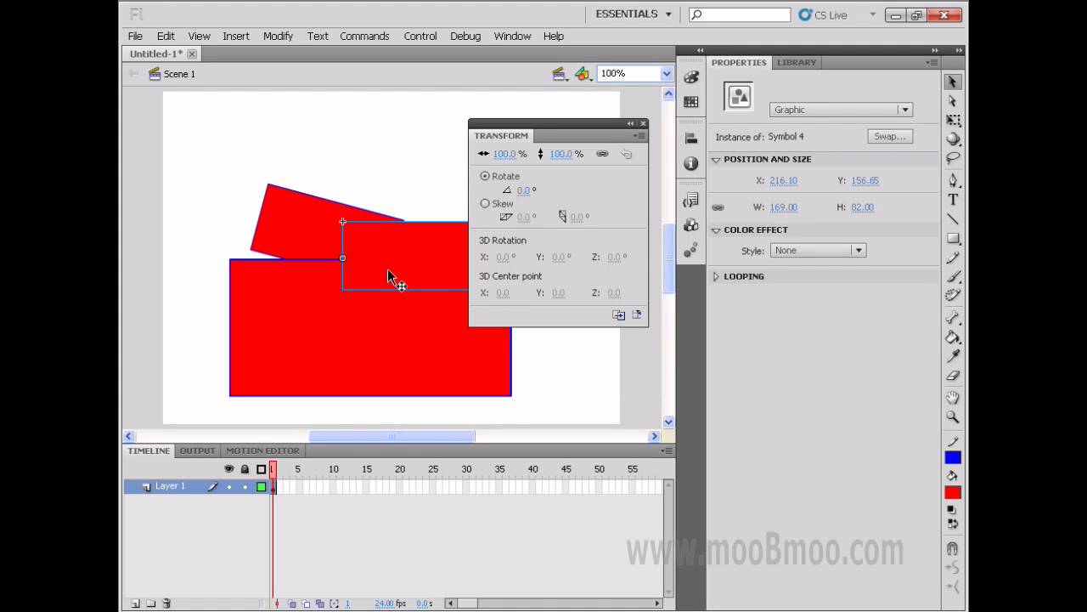